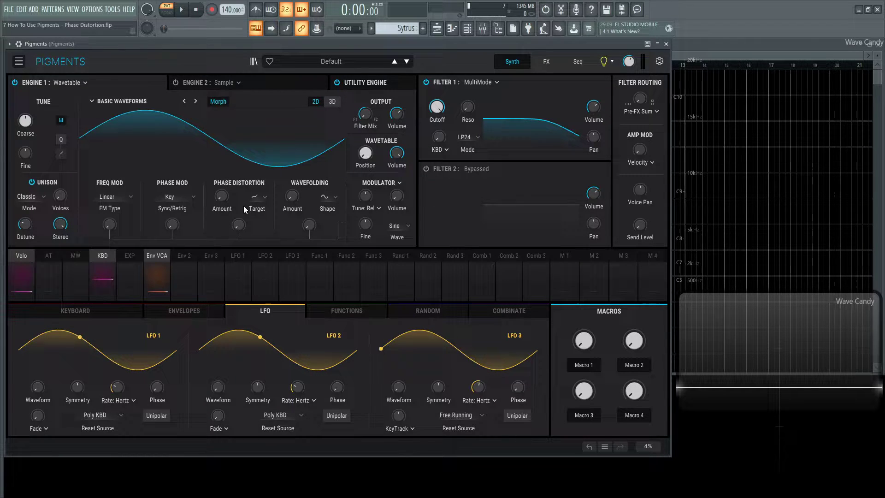
# Step: Keep Skew as the target and sweep its amount from heavy skew to a ramp to near maximum
pyautogui.click(258, 197)
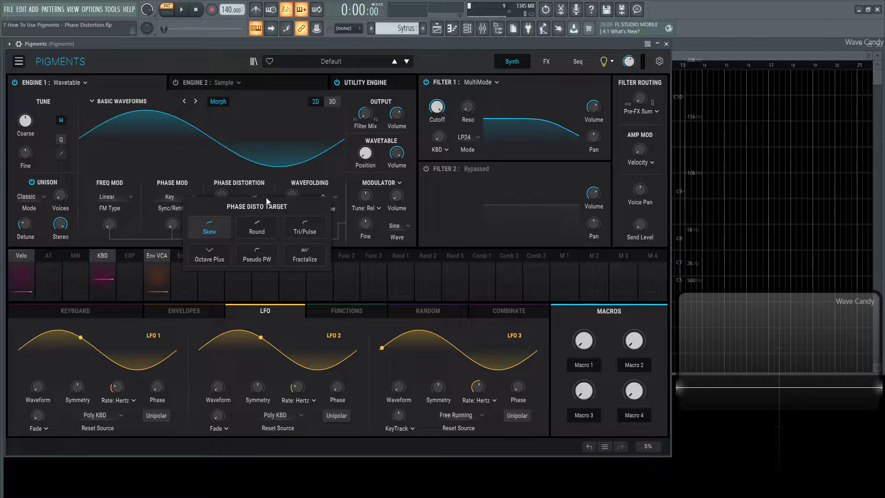
pyautogui.click(217, 224)
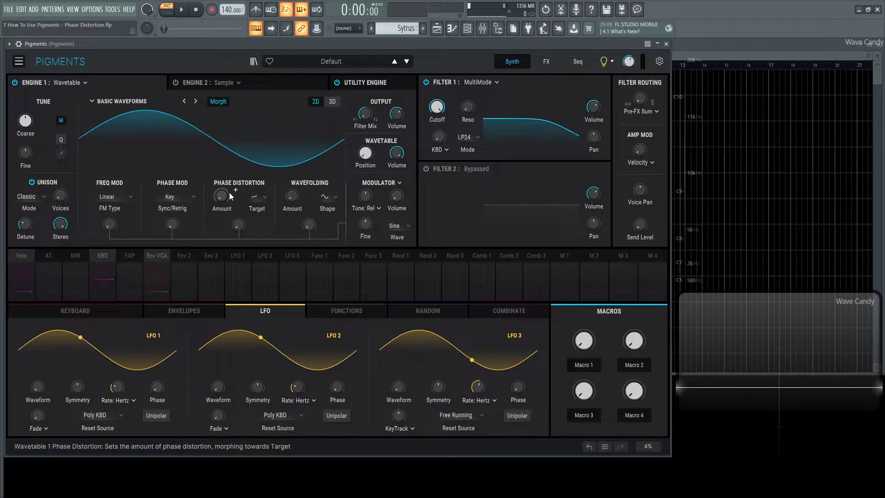
pyautogui.moveTo(220, 198)
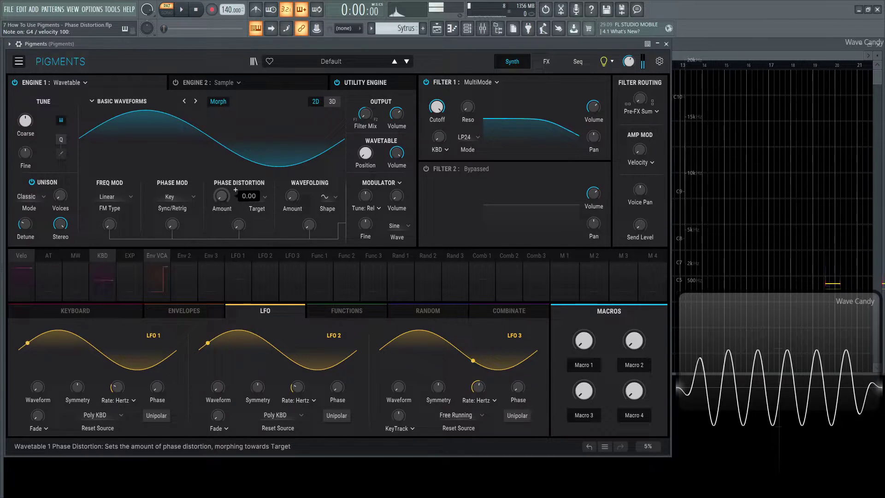
pyautogui.moveTo(220, 198); pyautogui.dragTo(220, 151)
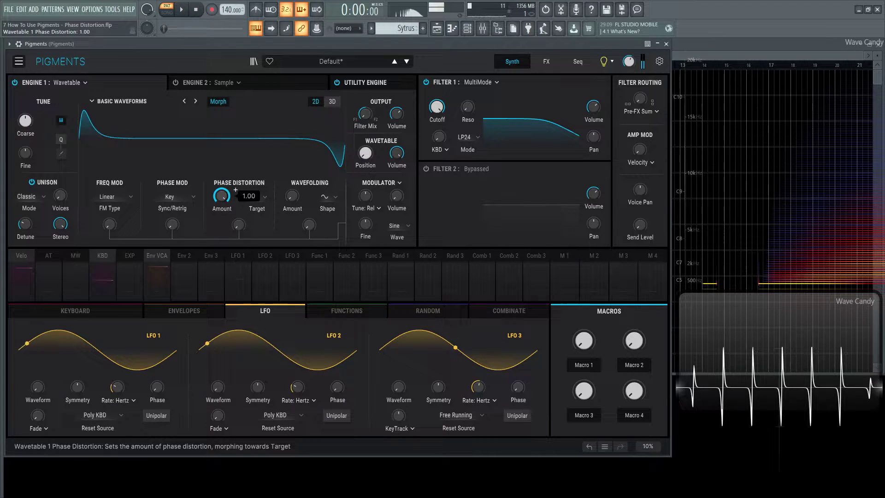
pyautogui.moveTo(223, 203); pyautogui.dragTo(223, 221)
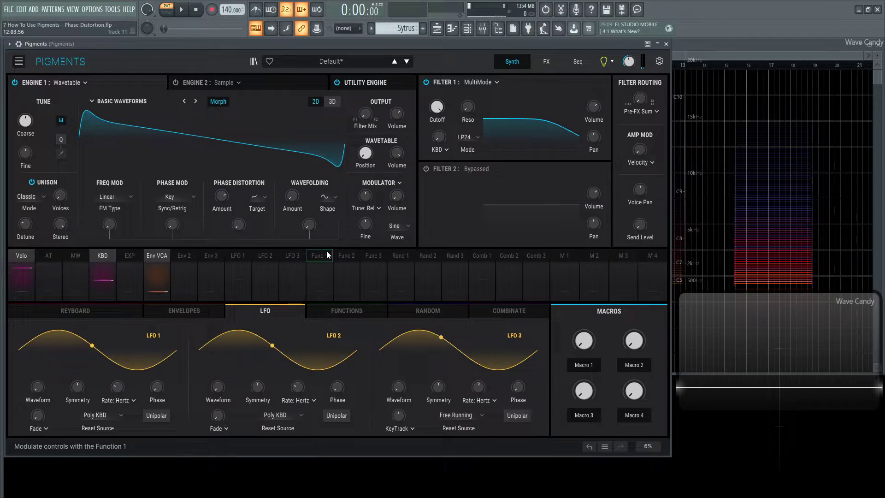
pyautogui.moveTo(220, 197)
pyautogui.mouseDown()
pyautogui.moveTo(220, 180)
pyautogui.moveTo(235, 189)
pyautogui.mouseUp()
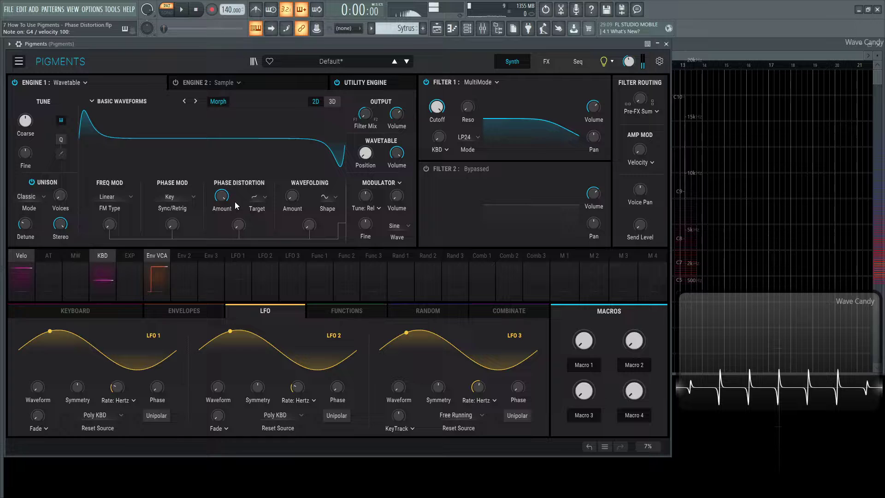
pyautogui.moveTo(226, 199); pyautogui.dragTo(236, 189)
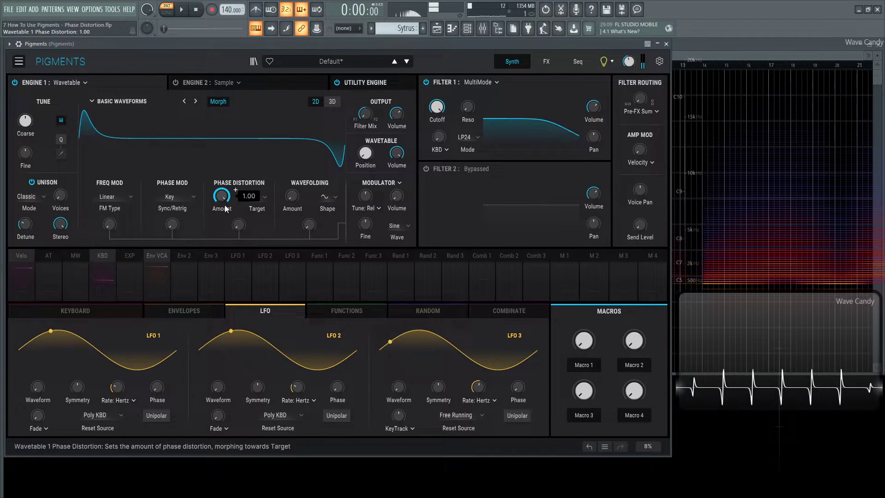
# Step: Set the Skew amount to about 0.25 and reset the modulator's distortion depth to zero
pyautogui.moveTo(253, 219); pyautogui.dragTo(253, 219)
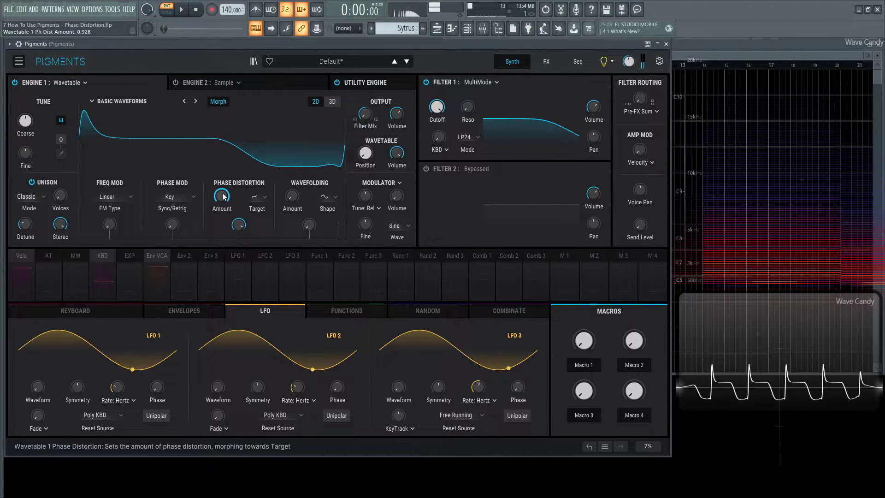
pyautogui.moveTo(236, 189); pyautogui.dragTo(236, 190)
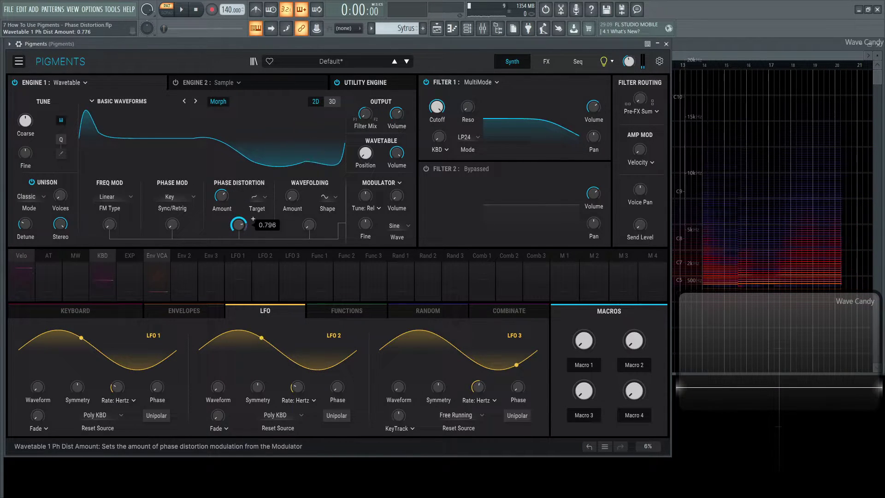
pyautogui.doubleClick(240, 223)
pyautogui.click(259, 196)
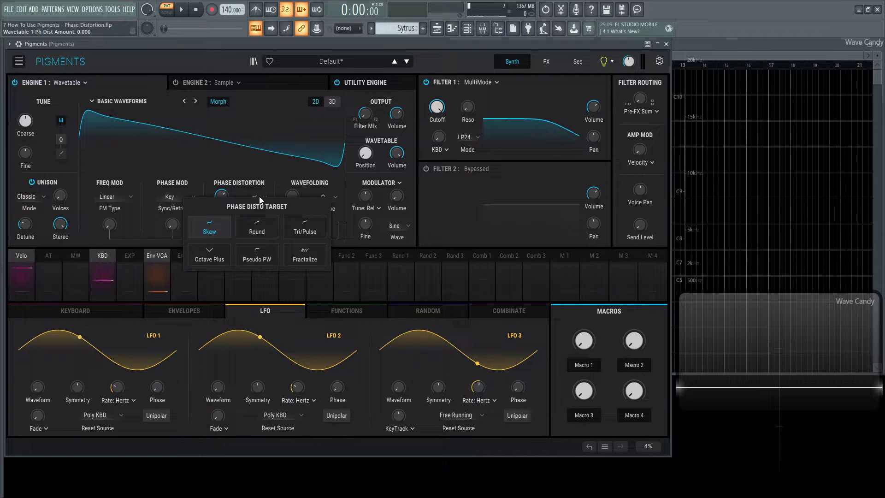
# Step: Switch the target to Round, drop the amount to 0.00, then raise it to about 0.37
pyautogui.click(257, 227)
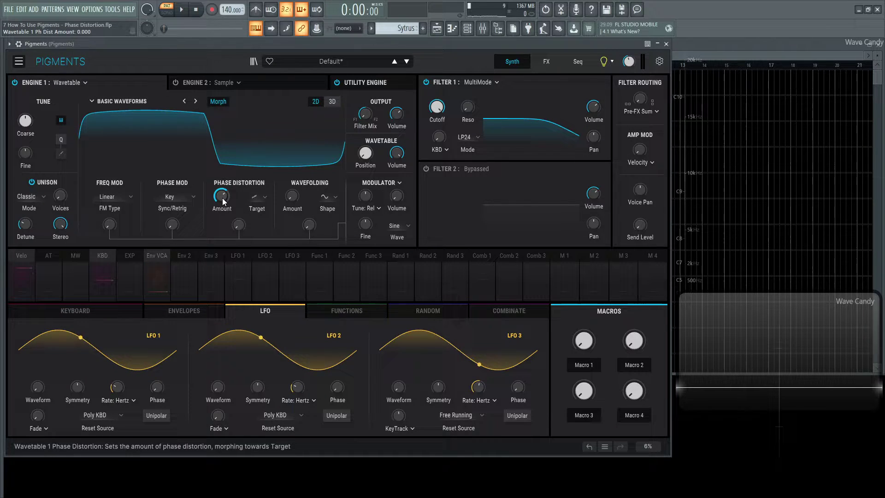
pyautogui.moveTo(222, 198)
pyautogui.mouseDown()
pyautogui.moveTo(235, 189)
pyautogui.moveTo(227, 198)
pyautogui.mouseUp()
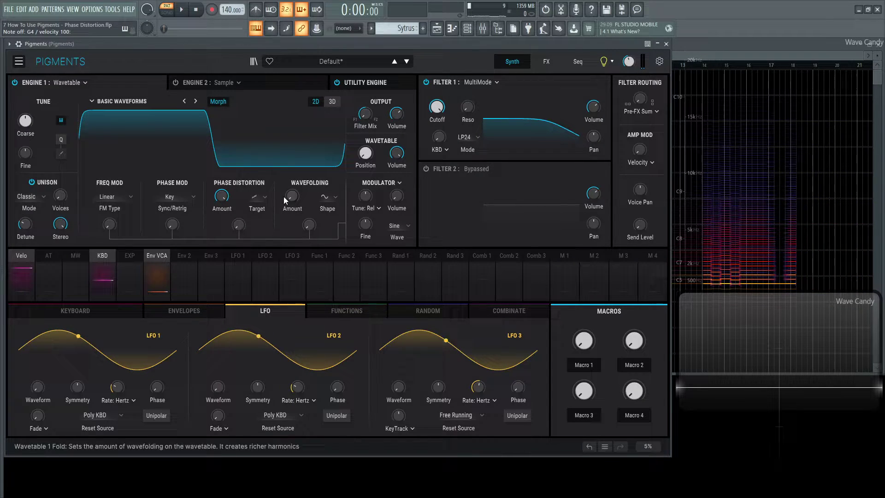
pyautogui.moveTo(223, 199)
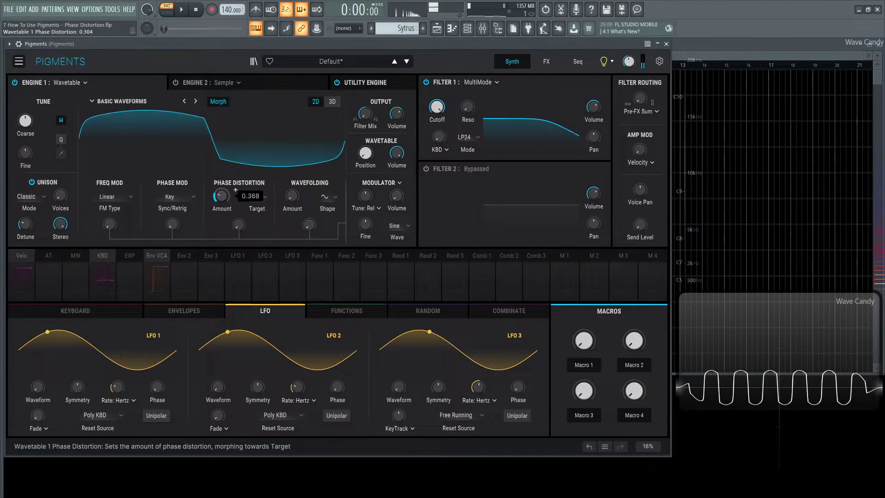
# Step: Switch the phase distortion target to Tri/Pulse
pyautogui.click(268, 199)
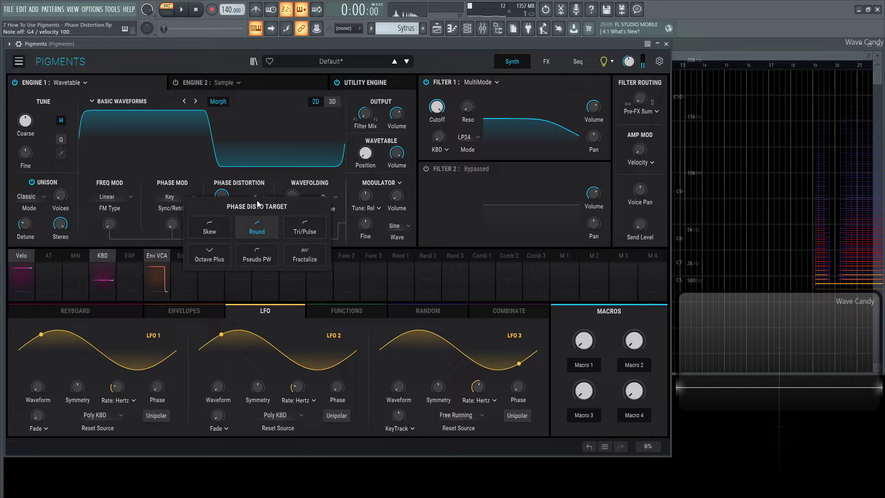
pyautogui.click(304, 228)
pyautogui.moveTo(304, 228)
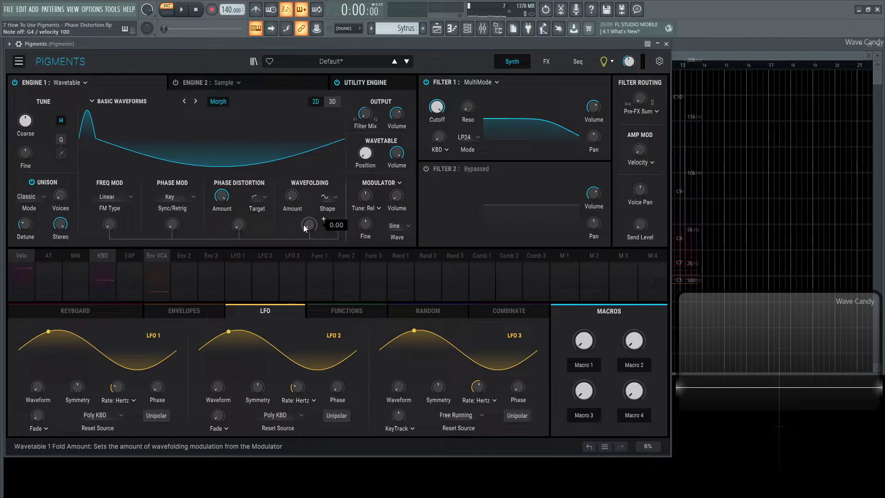
# Step: Sweep the Tri/Pulse amount up to sharp peaks and back to 0.000 for a plain sine
pyautogui.moveTo(221, 196); pyautogui.dragTo(222, 161)
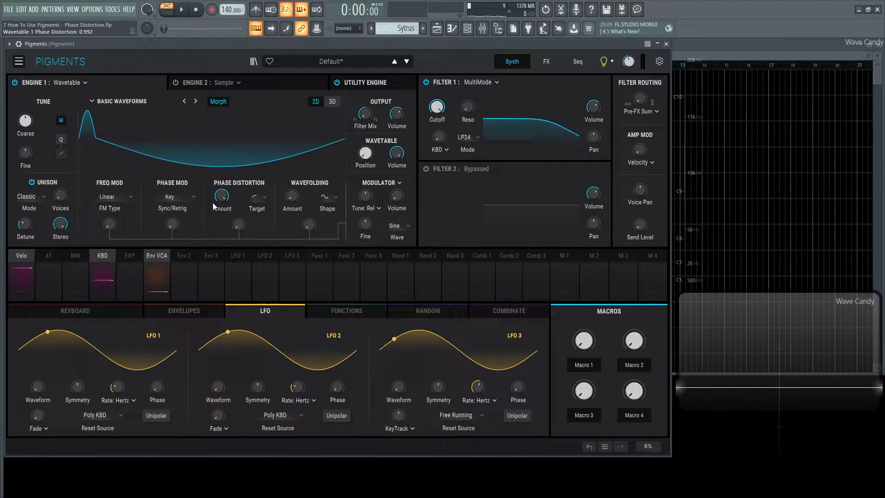
pyautogui.moveTo(213, 206)
pyautogui.mouseDown()
pyautogui.moveTo(236, 189)
pyautogui.moveTo(224, 200)
pyautogui.mouseUp()
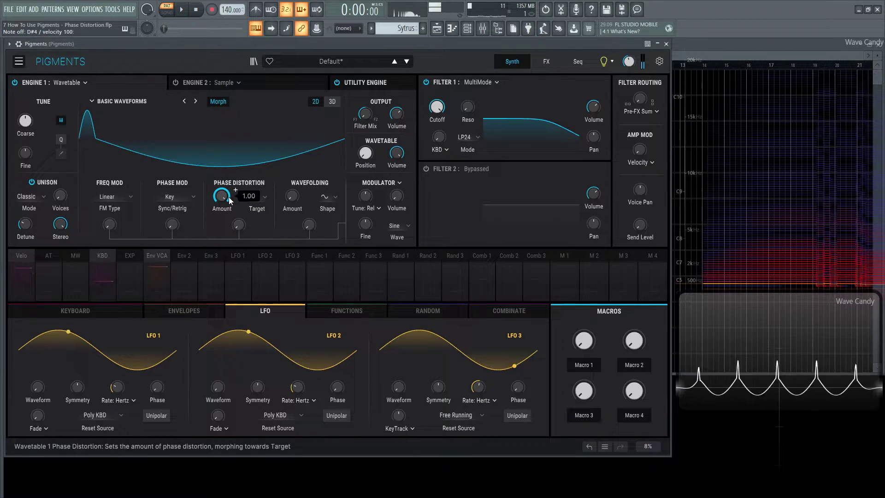
pyautogui.moveTo(626, 62)
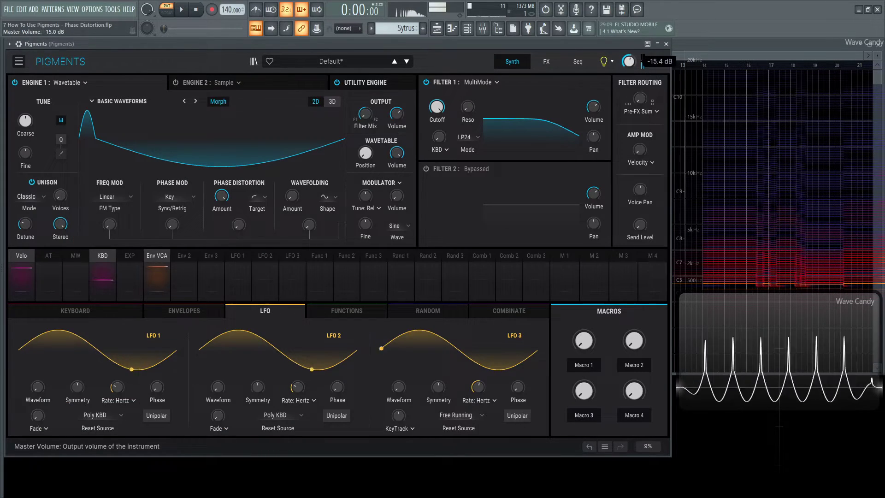
pyautogui.moveTo(220, 198); pyautogui.dragTo(236, 189)
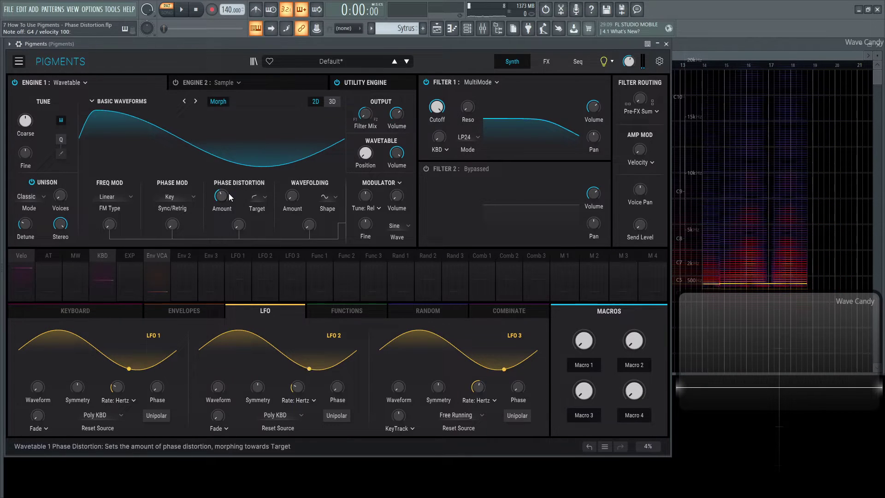
pyautogui.moveTo(223, 199); pyautogui.dragTo(222, 199)
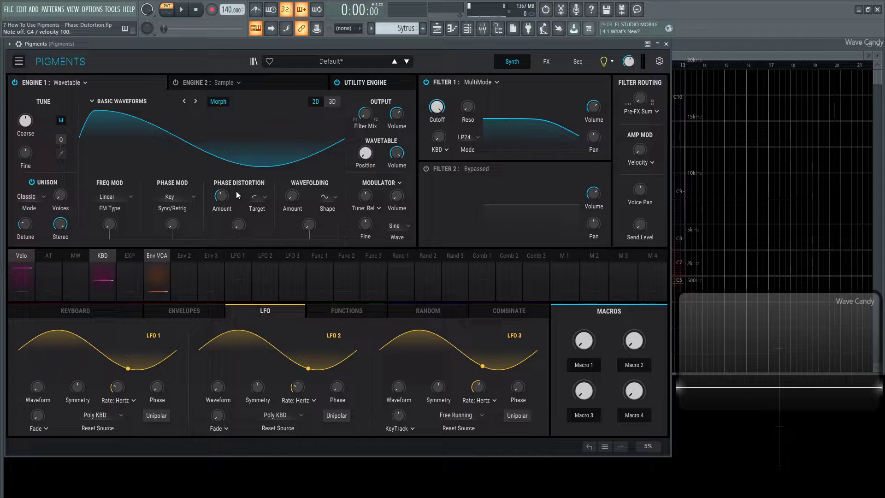
pyautogui.moveTo(236, 191); pyautogui.dragTo(235, 190)
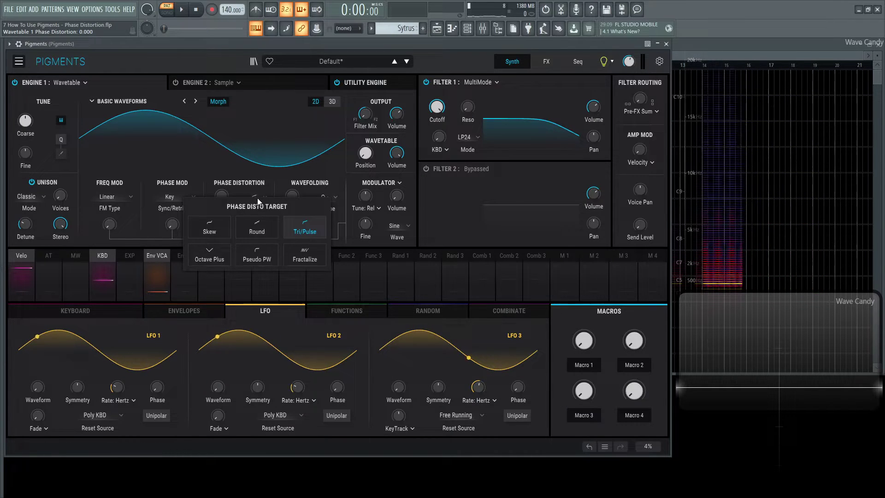
# Step: Choose Octave Plus as the target and raise its amount to about 0.18
pyautogui.click(209, 248)
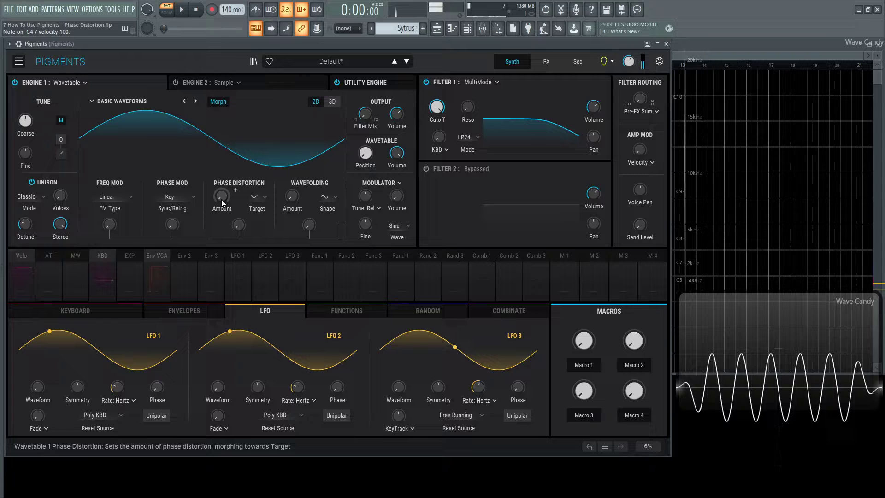
pyautogui.moveTo(221, 198); pyautogui.dragTo(235, 189)
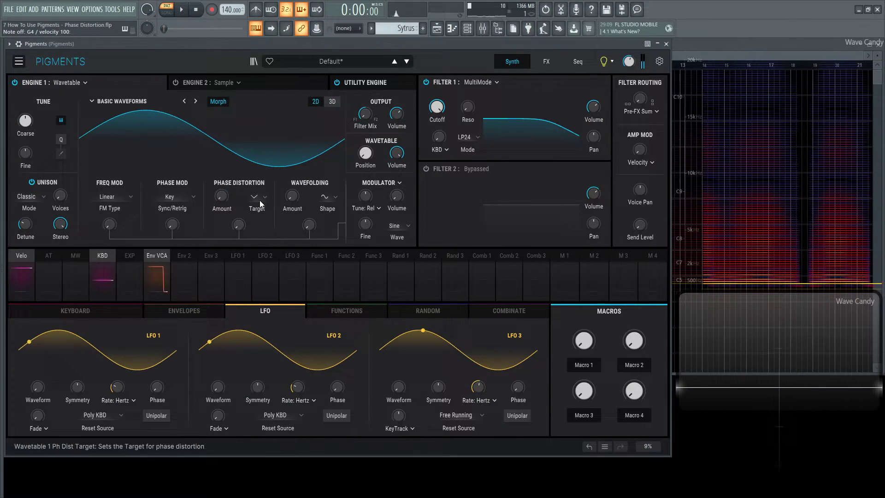
# Step: Choose Pseudo PW as the phase distortion target and raise the amount to 0.332
pyautogui.click(258, 198)
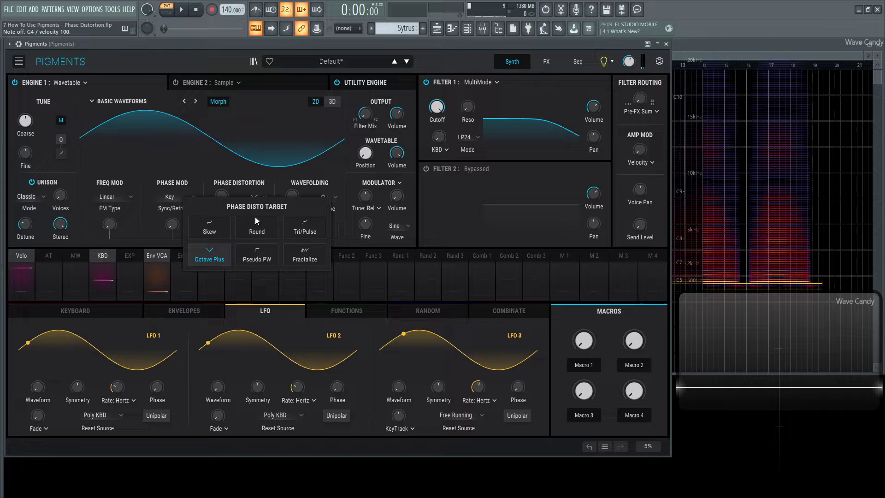
pyautogui.click(266, 259)
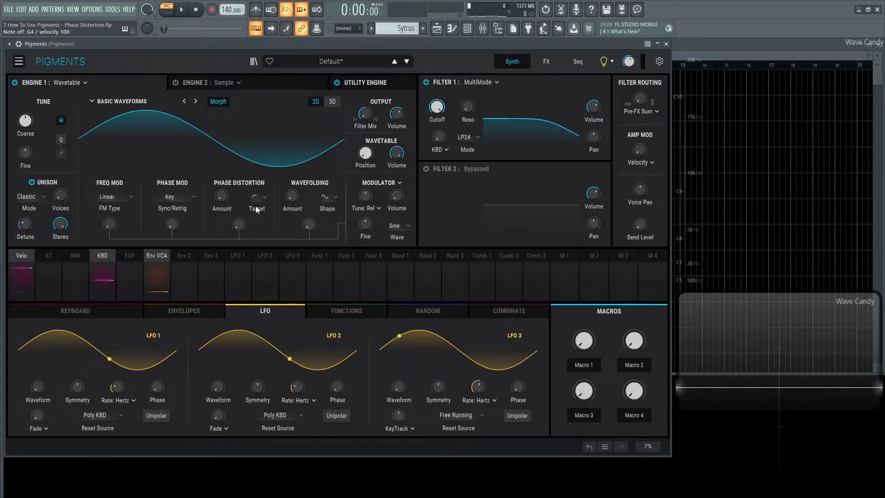
pyautogui.moveTo(222, 197)
pyautogui.mouseDown()
pyautogui.moveTo(235, 189)
pyautogui.moveTo(222, 198)
pyautogui.mouseUp()
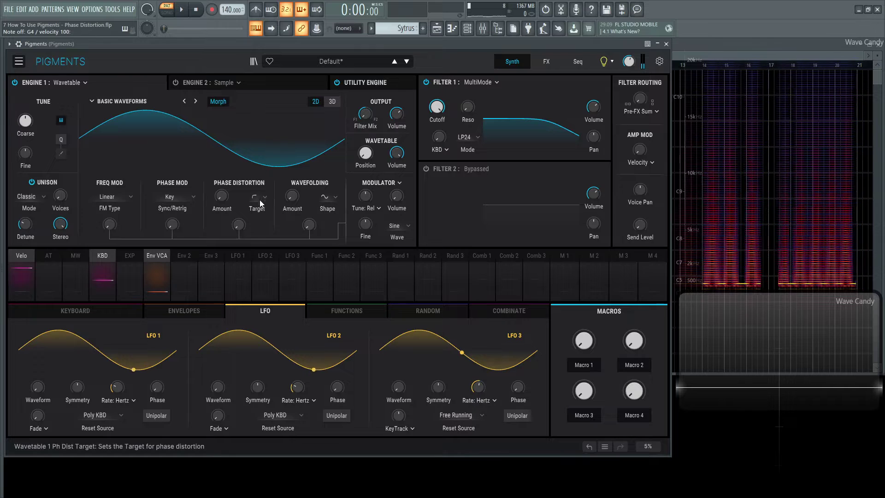
# Step: Choose Fractalize as the target and audition it at amounts 0.244 and 0.032
pyautogui.click(258, 199)
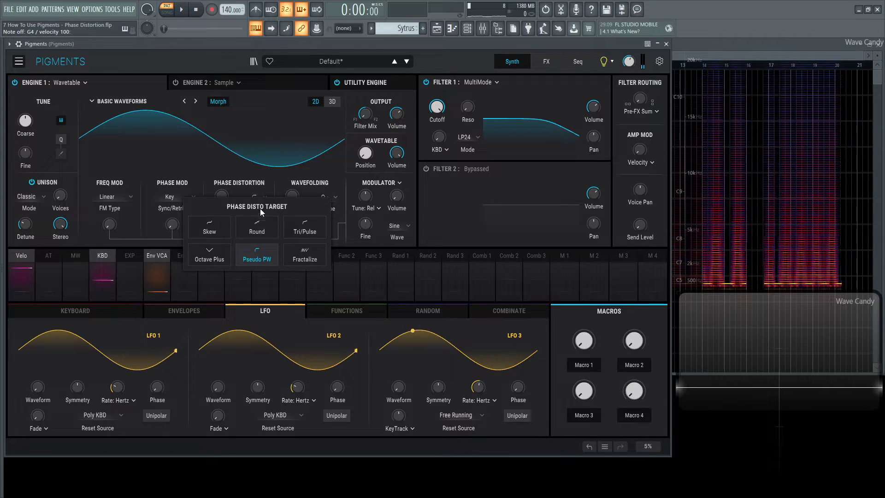
pyautogui.click(309, 259)
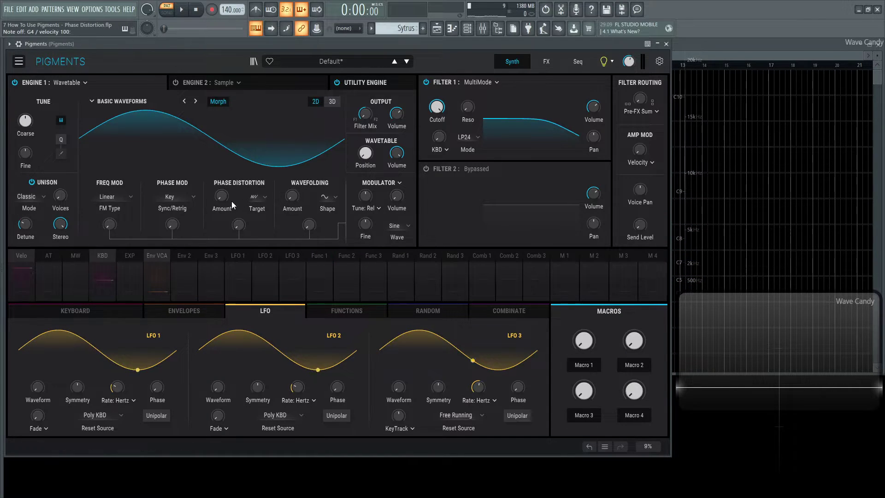
pyautogui.moveTo(228, 205)
pyautogui.moveTo(227, 206)
pyautogui.mouseDown()
pyautogui.moveTo(228, 170)
pyautogui.moveTo(220, 198)
pyautogui.mouseUp()
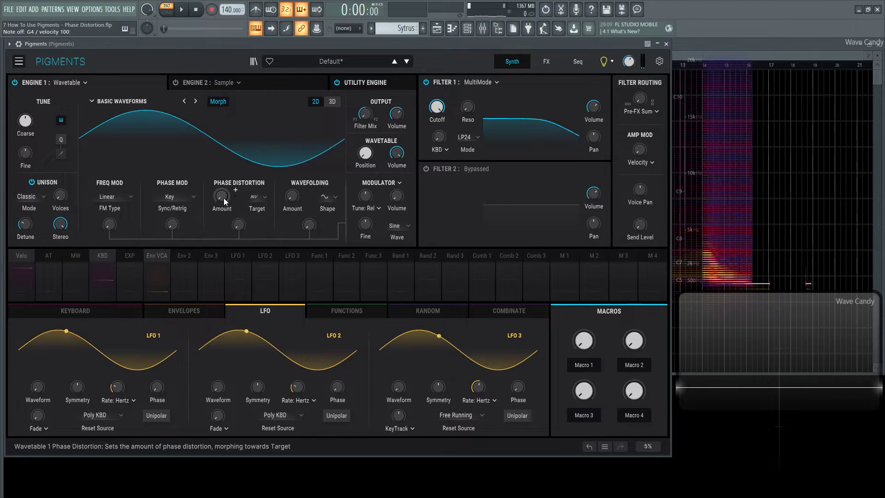
pyautogui.moveTo(223, 197)
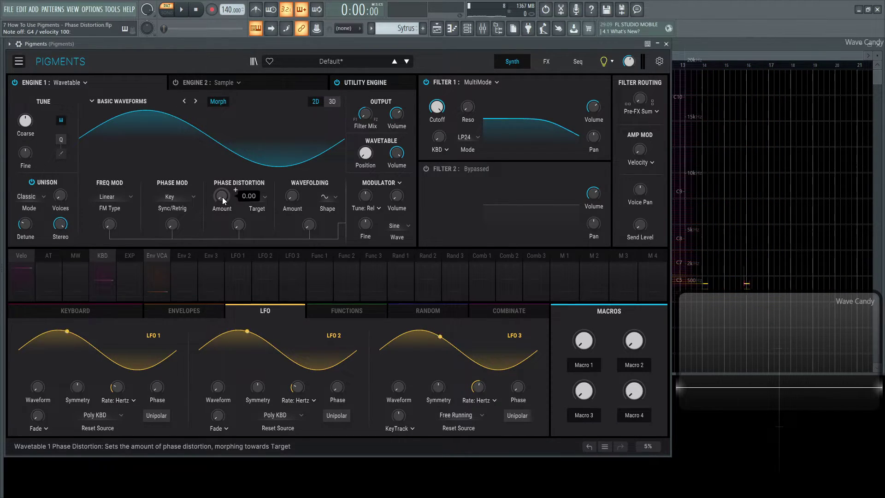
pyautogui.moveTo(223, 197); pyautogui.dragTo(222, 195)
# Step: Enable Engine 2 as an Analog engine and switch Engine 1 off
pyautogui.click(270, 83)
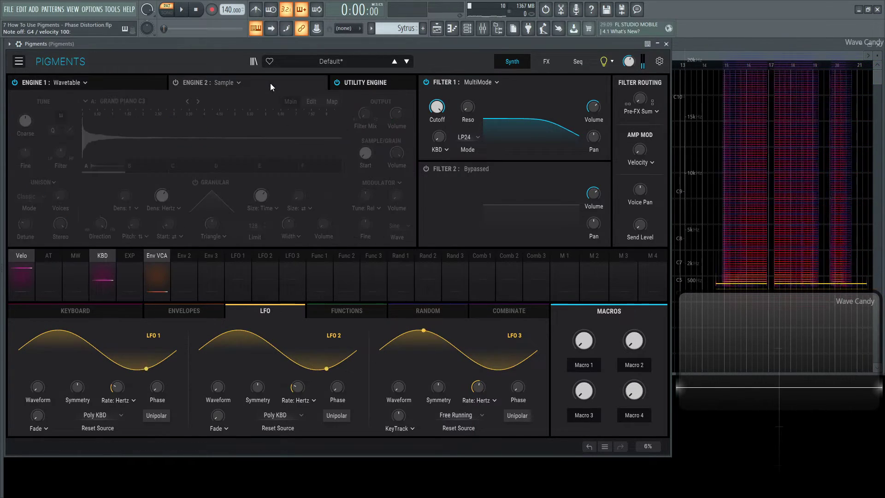
pyautogui.click(177, 83)
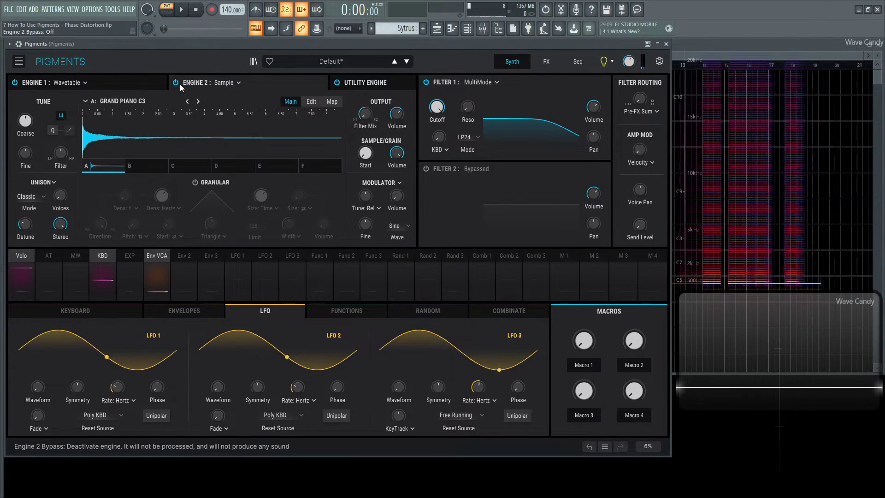
pyautogui.click(229, 84)
pyautogui.click(167, 112)
pyautogui.click(14, 83)
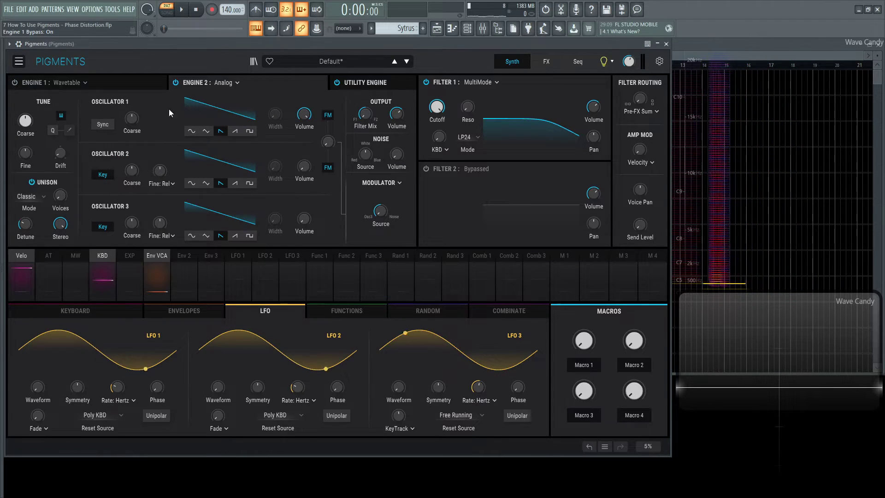
# Step: Give oscillators 1 and 2 sine waves, sync oscillator 1, and tune oscillator 2 up 2 semitones
pyautogui.click(191, 130)
pyautogui.click(191, 184)
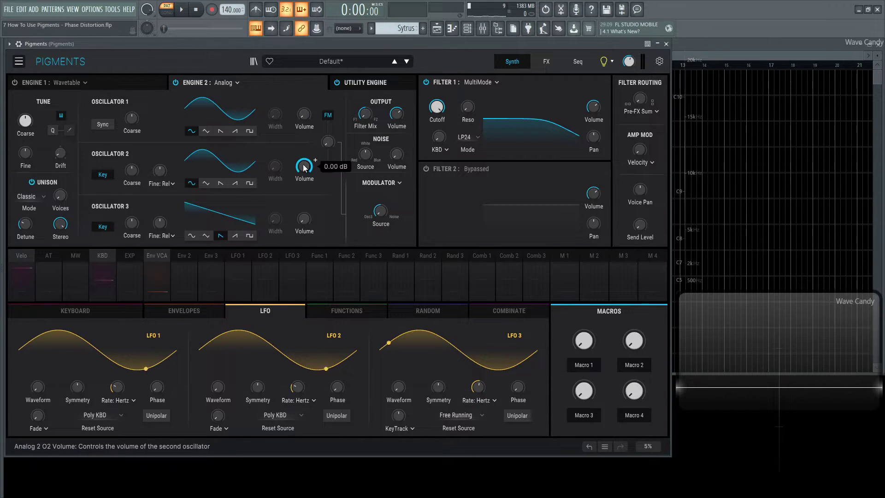
pyautogui.click(103, 125)
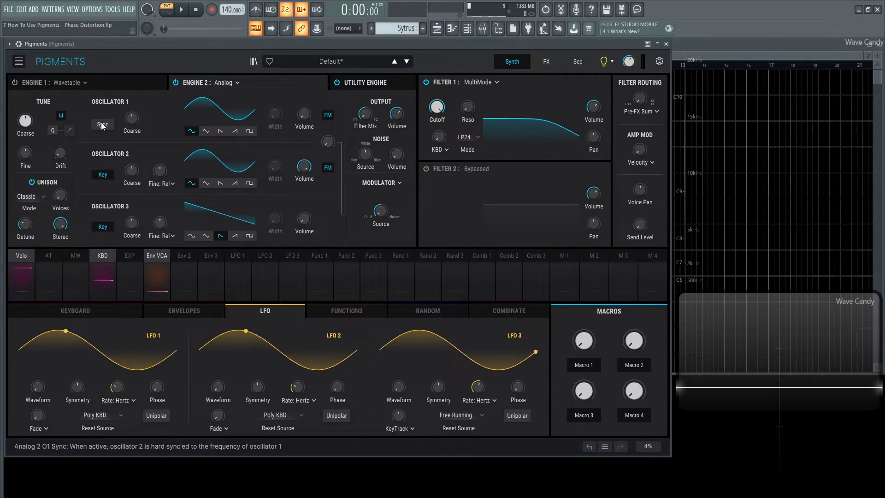
pyautogui.click(134, 170)
pyautogui.moveTo(134, 170); pyautogui.dragTo(134, 161)
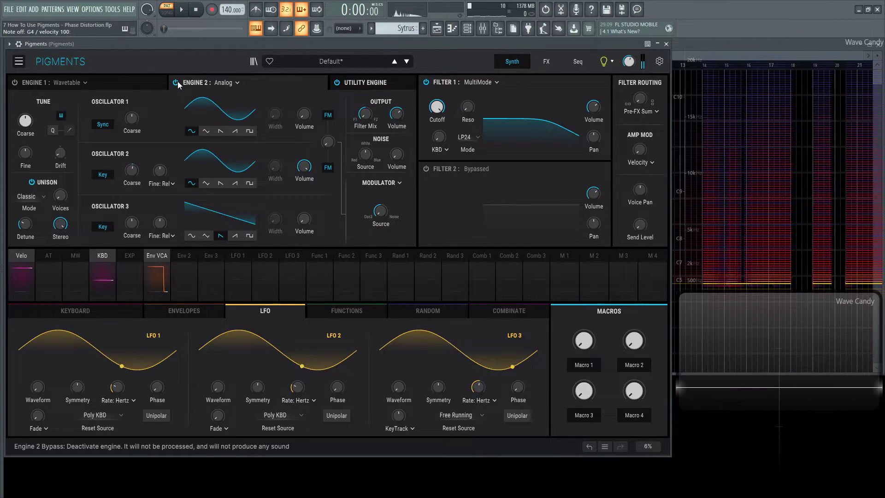
pyautogui.click(56, 81)
# Step: Turn Engine 1 back on at Fractalize amount 0.024, then toggle Engine 2 on and bypass it
pyautogui.click(16, 82)
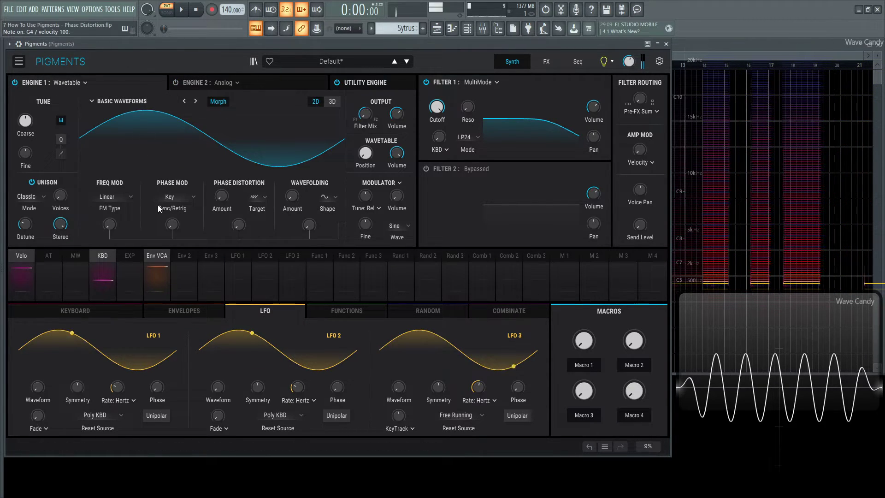
pyautogui.moveTo(221, 196); pyautogui.dragTo(236, 190)
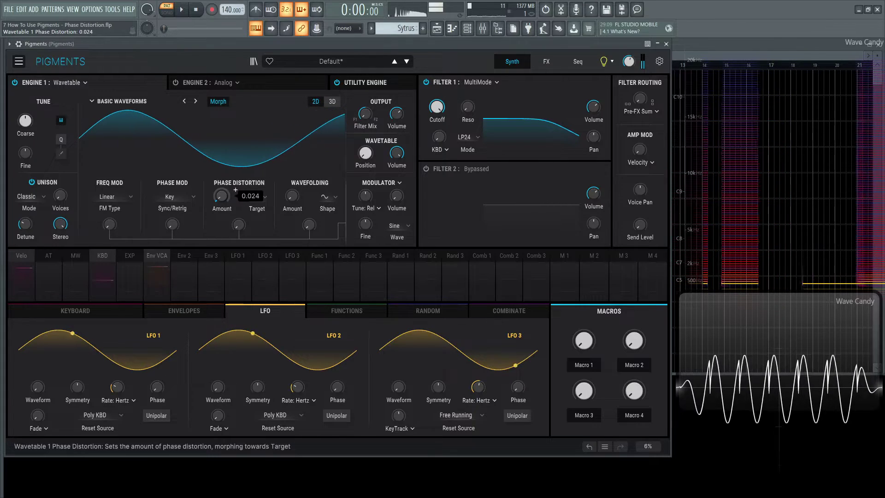
pyautogui.click(264, 84)
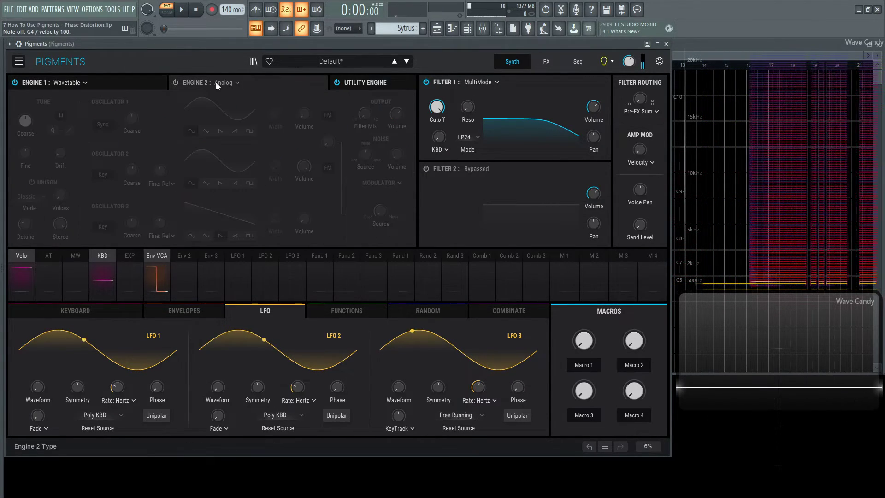
pyautogui.click(176, 83)
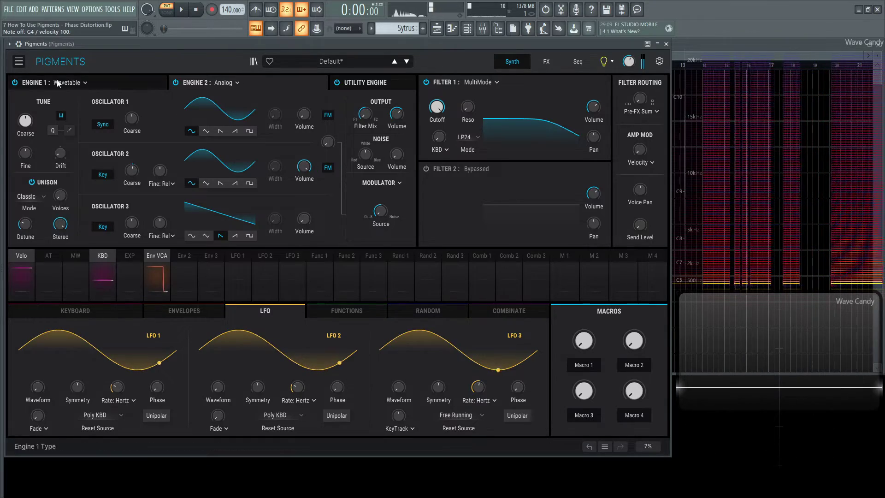
pyautogui.click(176, 84)
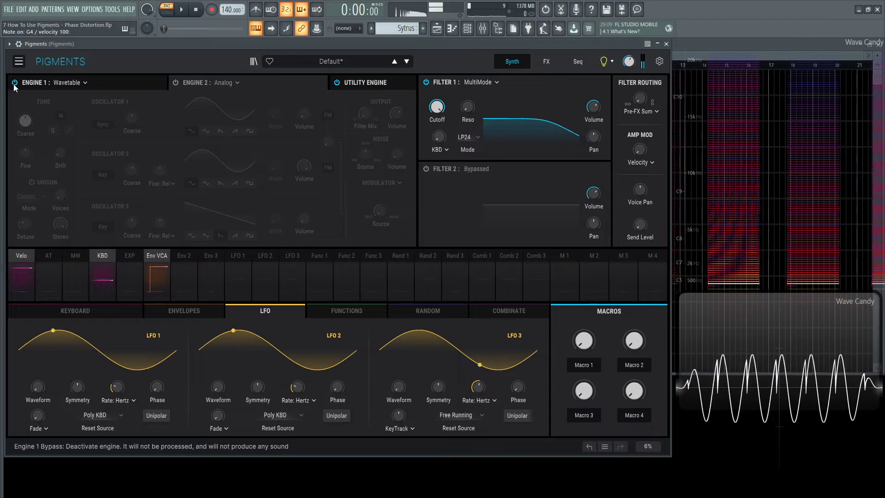
# Step: Back on Engine 1, set the Fractalize amount to 0.308
pyautogui.click(151, 85)
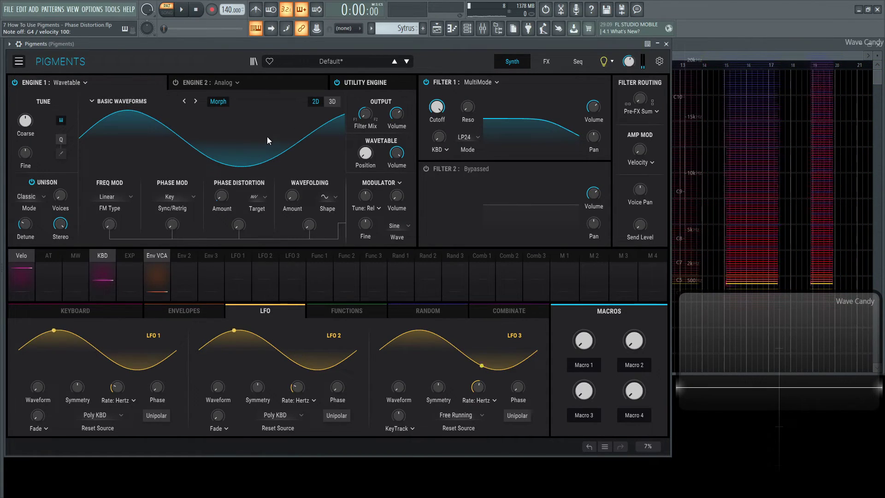
pyautogui.moveTo(227, 197)
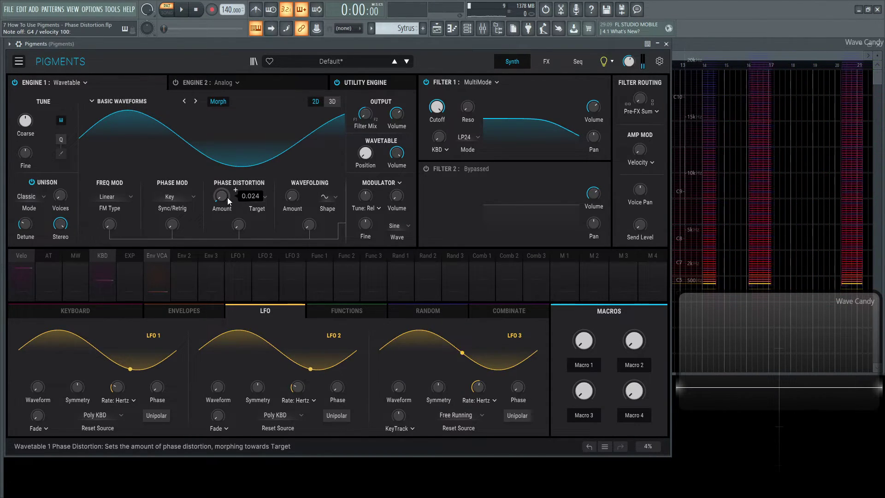
pyautogui.moveTo(228, 198)
pyautogui.mouseDown()
pyautogui.moveTo(227, 177)
pyautogui.moveTo(228, 203)
pyautogui.mouseUp()
pyautogui.click(259, 194)
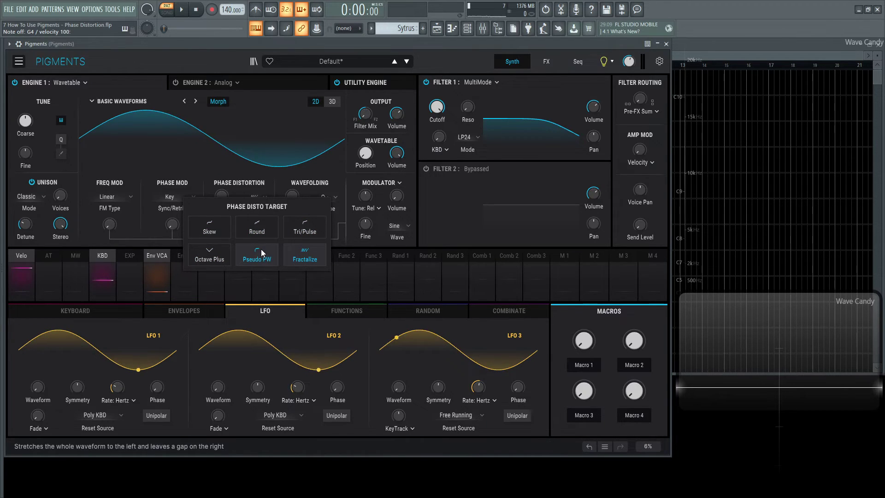
# Step: Close the target list keeping Fractalize and leave the amount at 0.00
pyautogui.moveTo(228, 199)
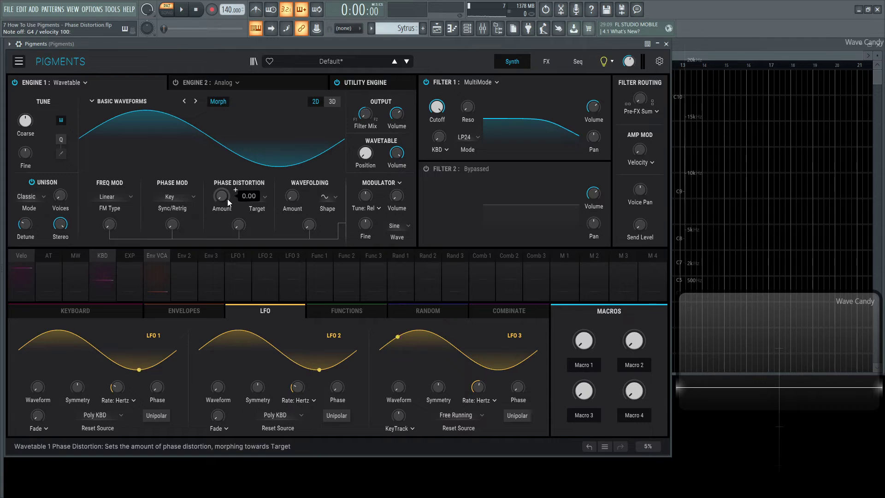
pyautogui.moveTo(222, 197)
pyautogui.mouseDown()
pyautogui.moveTo(222, 184)
pyautogui.moveTo(222, 197)
pyautogui.mouseUp()
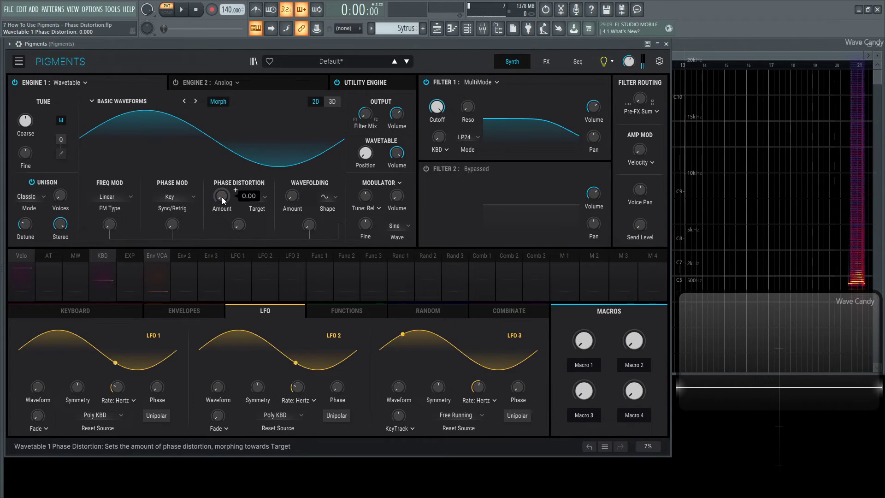